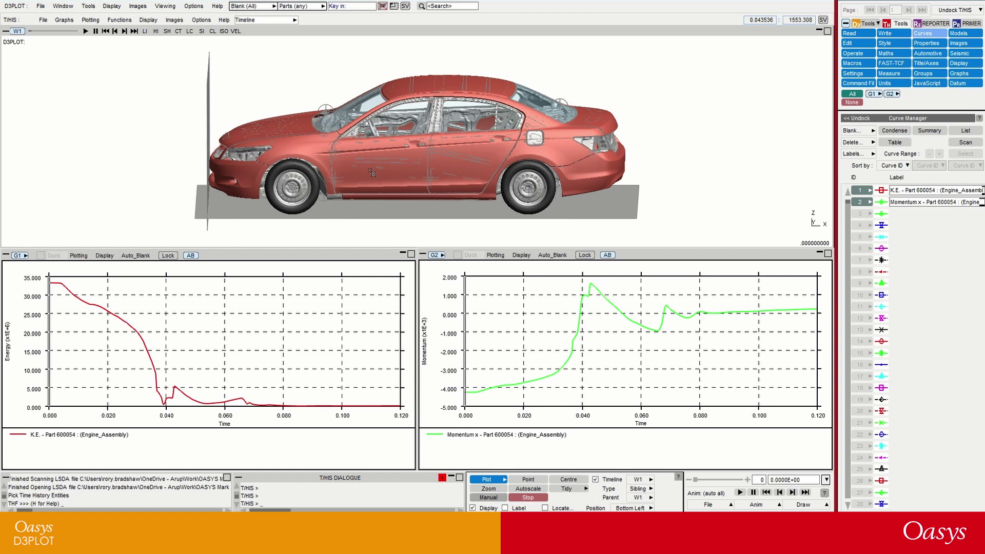
Start the crash animation playing beside the Engine_Assembly kinetic energy and x-momentum curves.
click(740, 492)
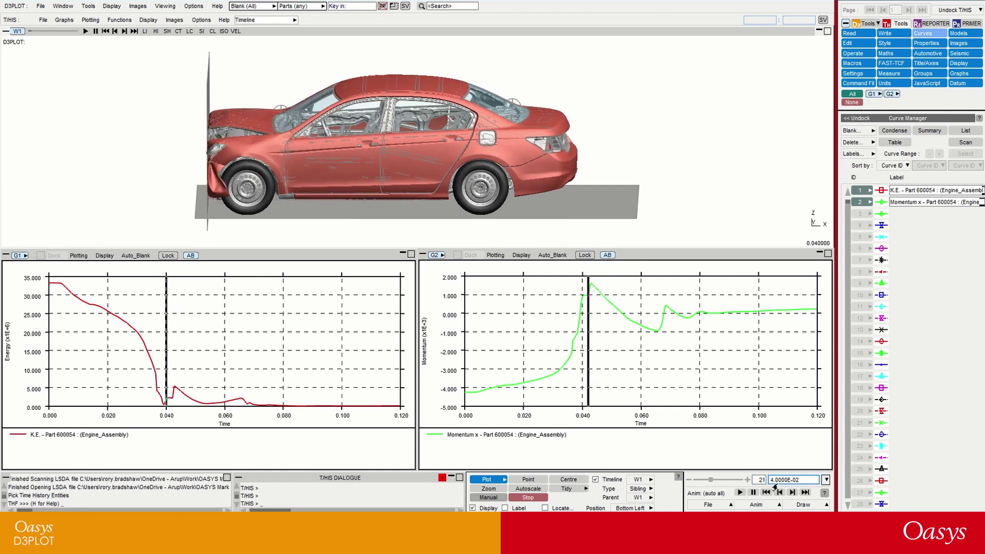
Step back two states, toggle the graph timelines off and on, then play and pause at 0.034 s.
click(778, 491)
click(778, 491)
click(778, 491)
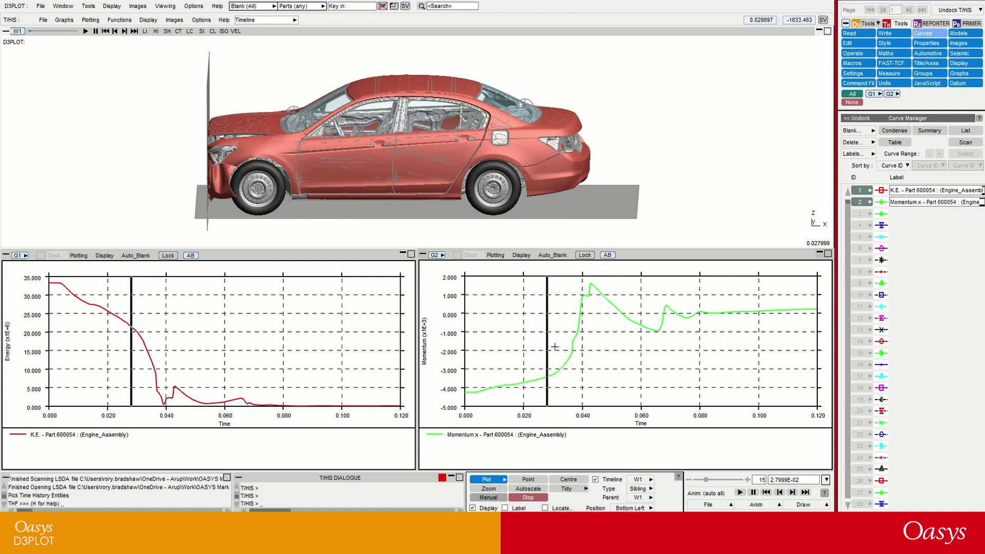
click(594, 480)
click(594, 480)
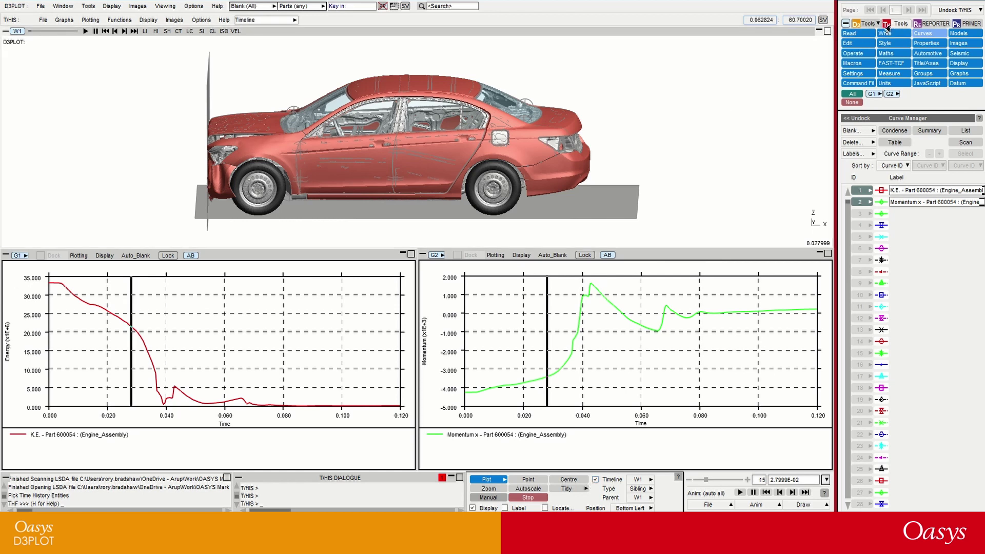
click(740, 493)
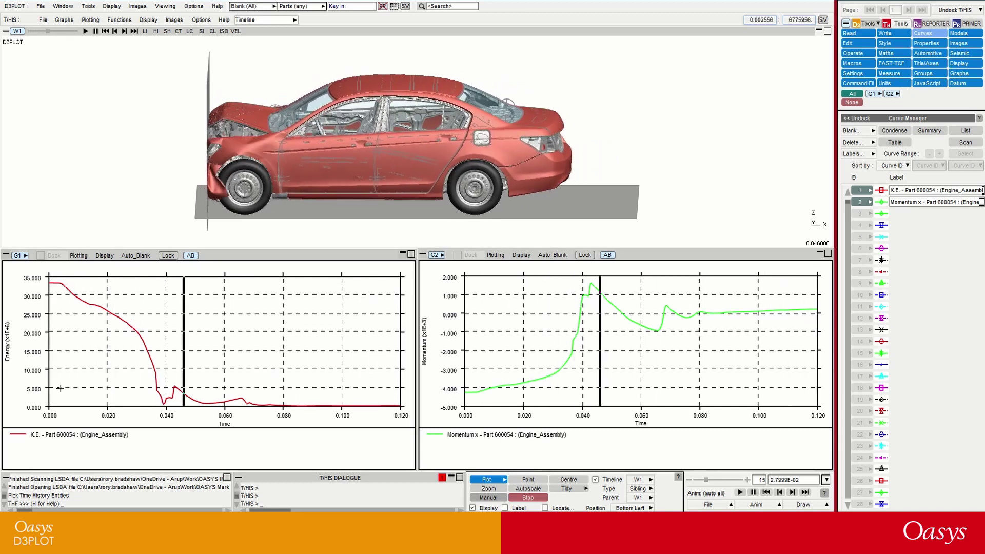
click(754, 492)
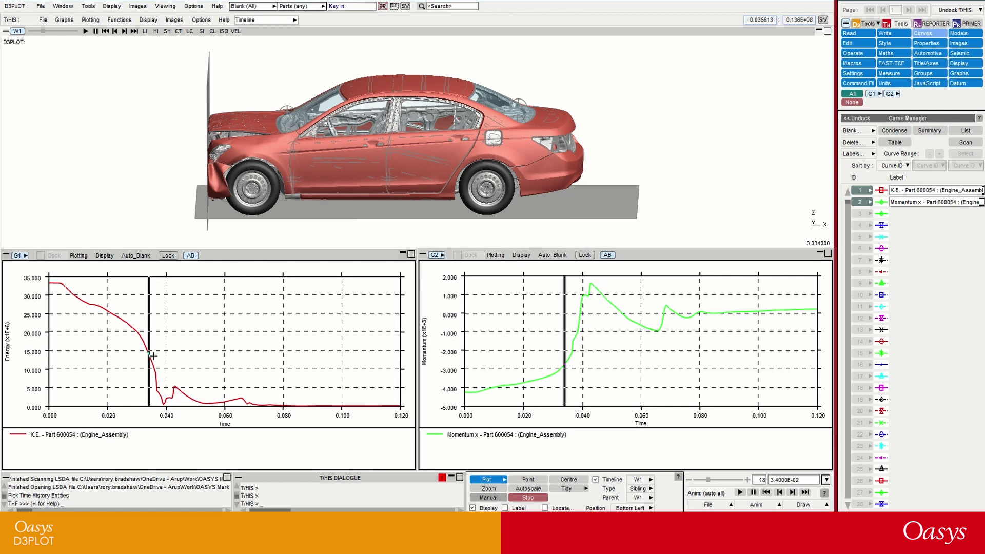
Zoom the kinetic energy graph to 0.030–0.052 s.
key(z)
click(137, 358)
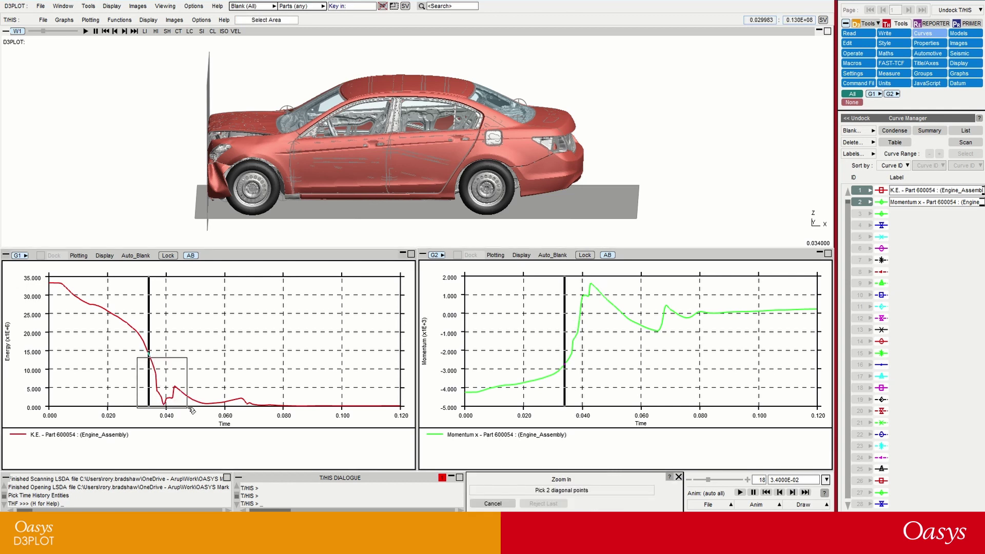
click(204, 417)
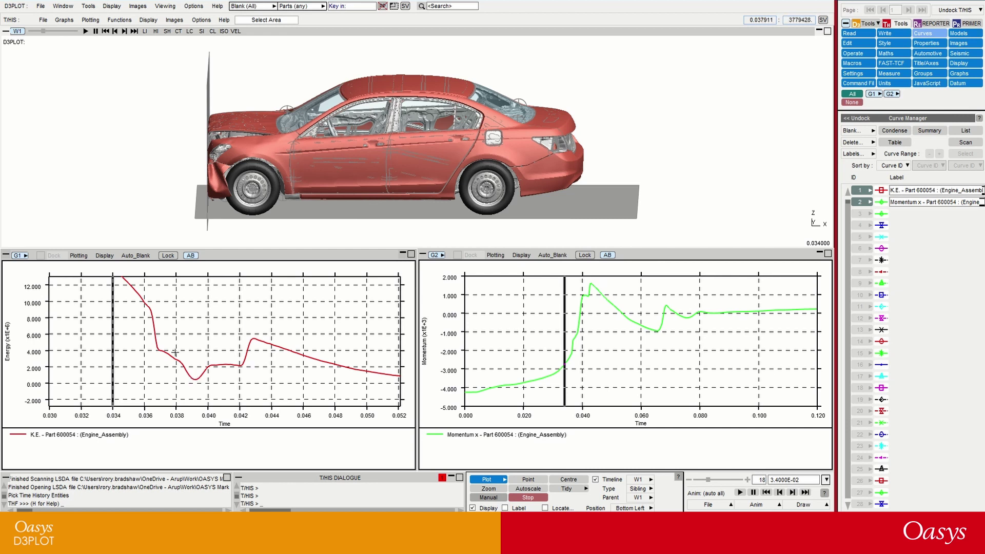
Zoom the energy graph further to 0.036–0.042 s and step the animation back to 0.038 s.
key(z)
click(144, 328)
click(246, 399)
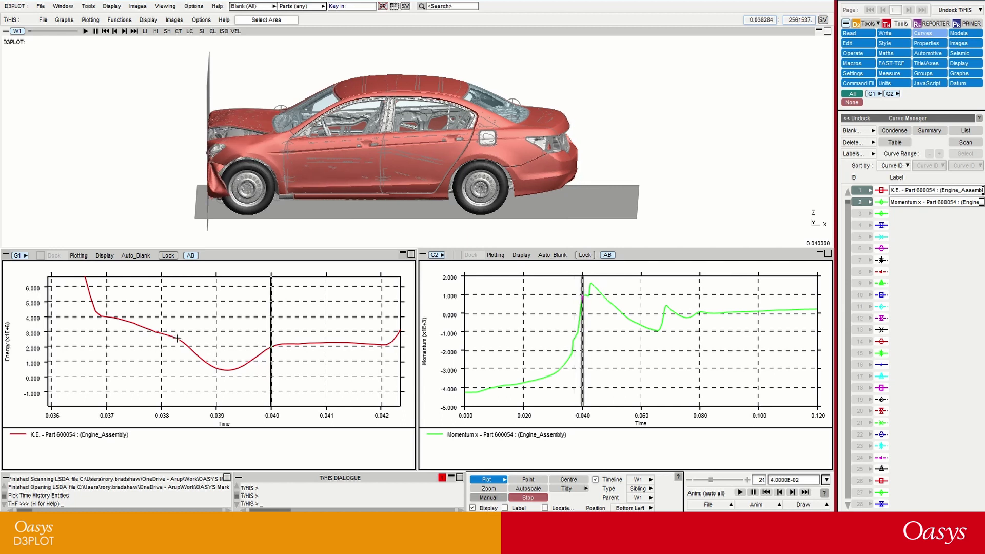
click(177, 339)
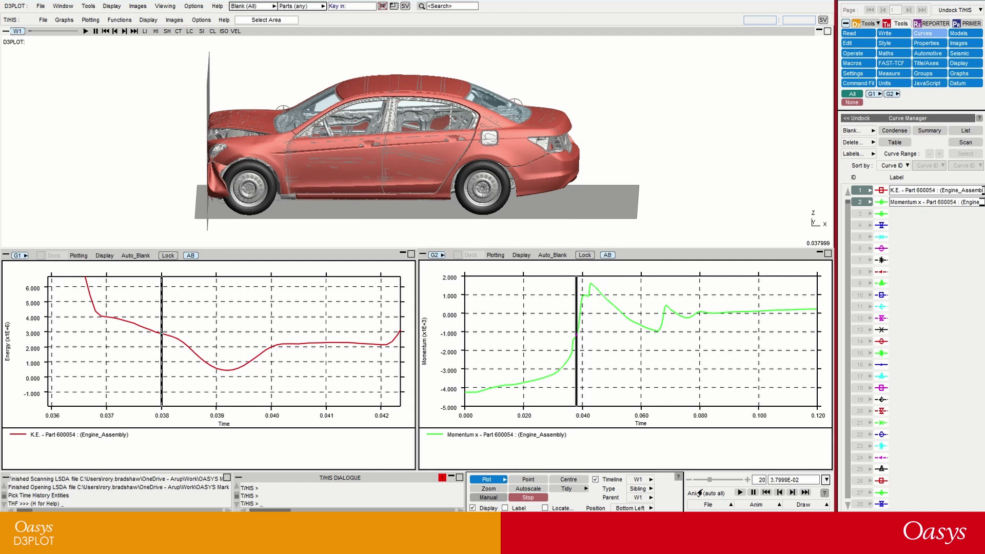
Open Anim > Set Times, select the Interval field and display its help text.
click(777, 506)
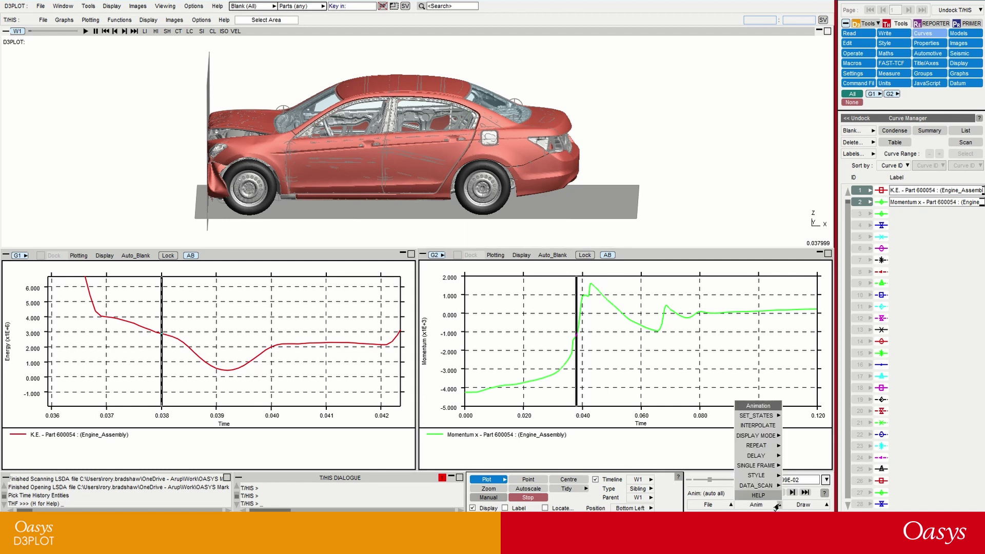
click(755, 421)
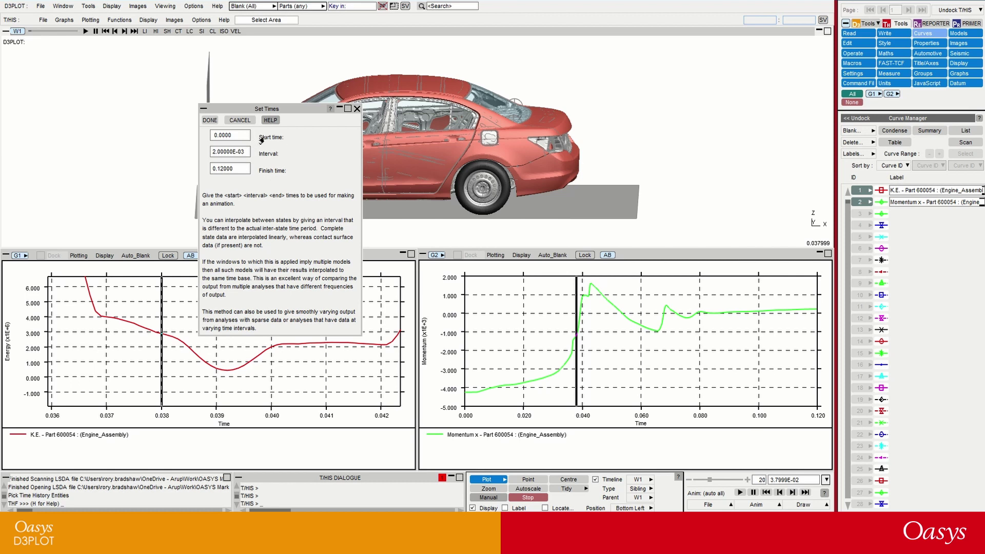
click(240, 154)
click(265, 121)
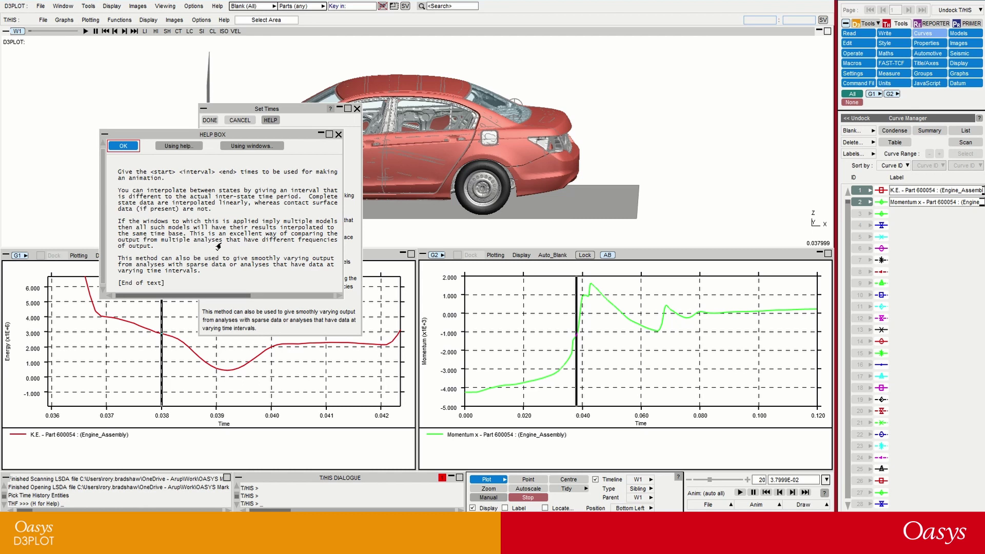
Close the help, then enter Start time 0.038, Finish time 0.040 and Interval 0.
key(Return)
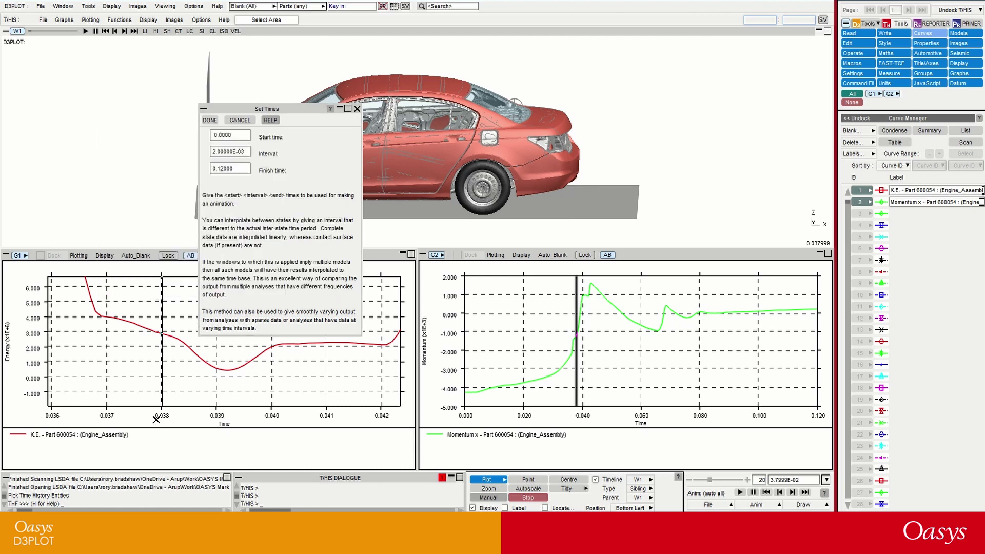
click(236, 136)
drag(237, 137, 214, 170)
text(38)
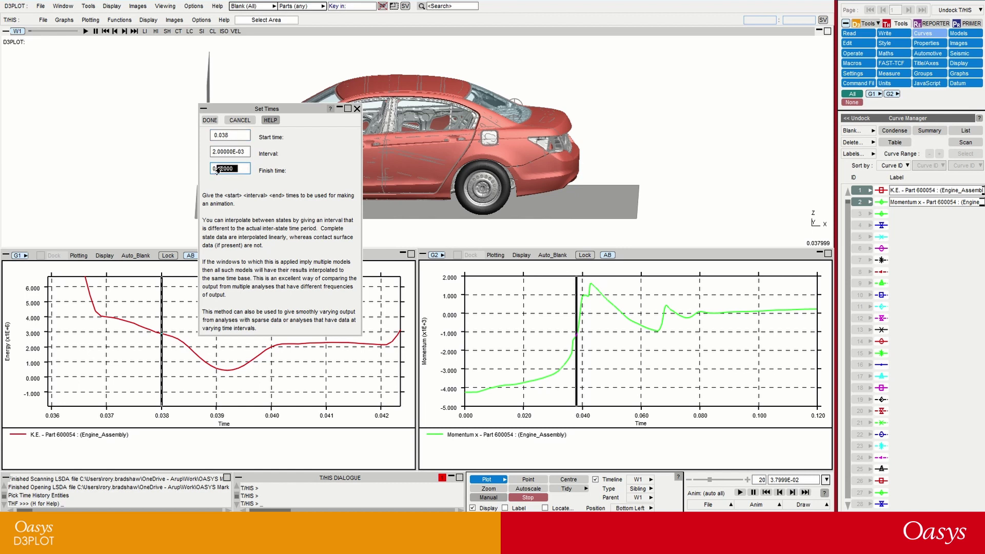
key(BackSpace)
text(.040)
drag(245, 152, 212, 154)
text(0)
Apply the new animation times and play the animation through to 0.0392 s.
click(210, 120)
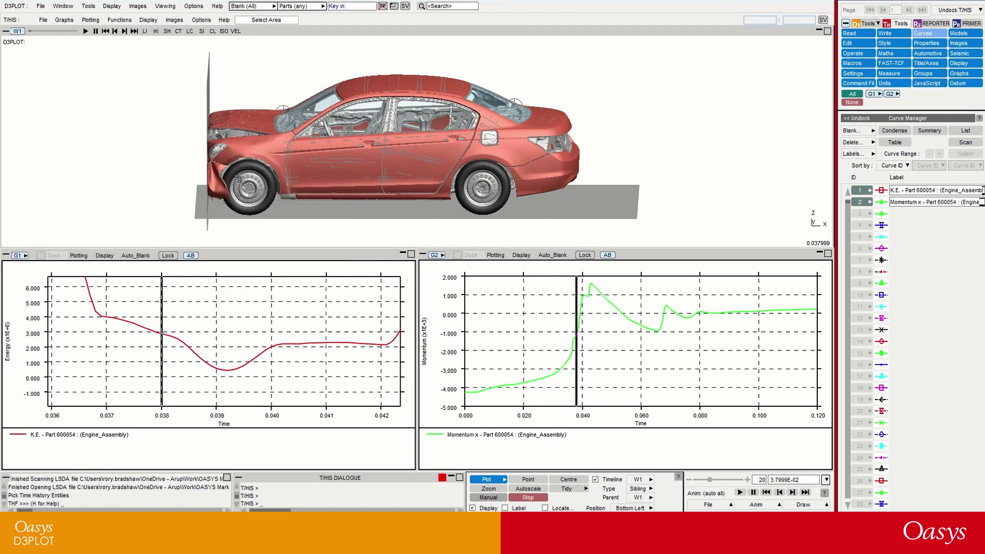
click(740, 492)
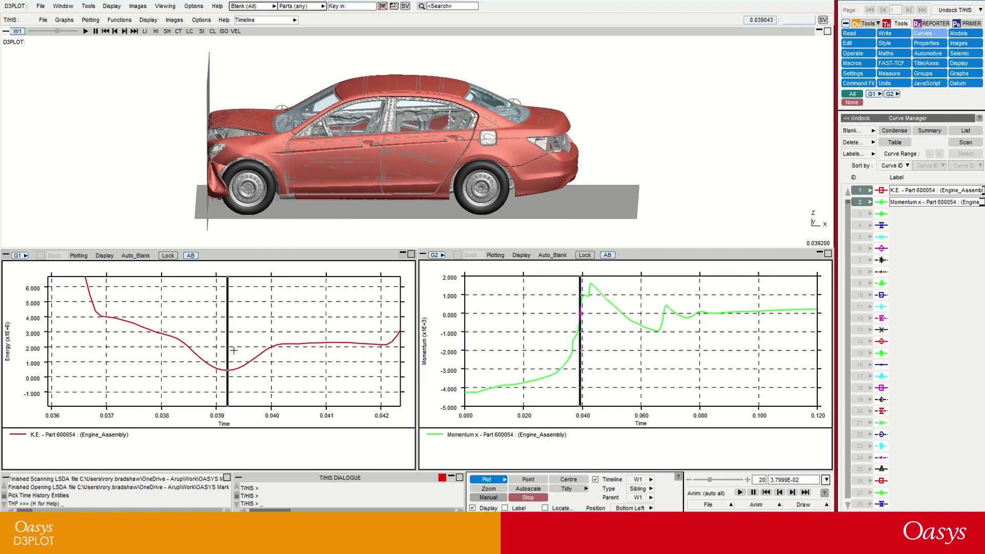
Zoom the x-momentum graph to 0.034–0.044 s.
key(z)
click(565, 299)
click(595, 325)
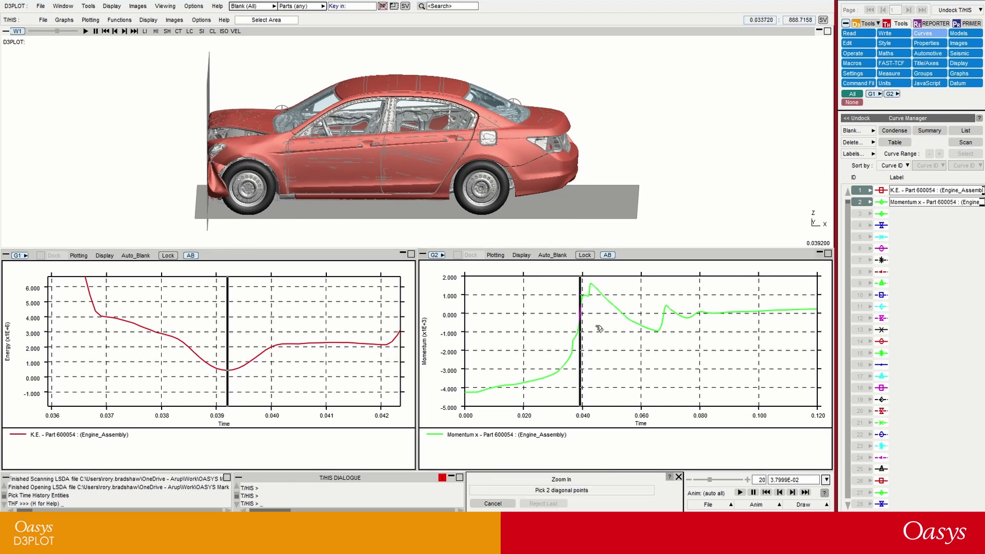
Zoom the momentum graph again to about 38.6–39.6 ×10⁻³ s around the zero crossing.
key(z)
click(629, 337)
click(665, 364)
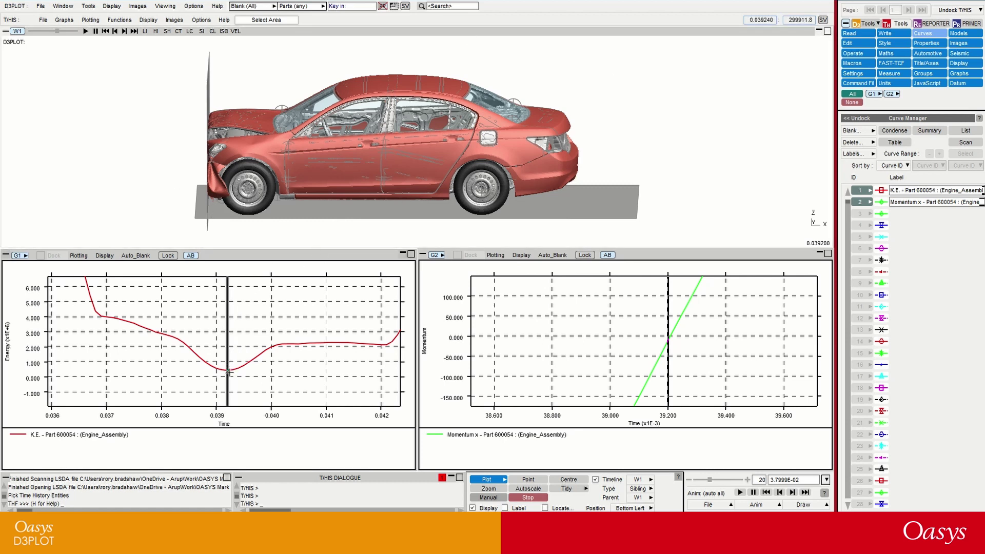
Pick the engine assembly and display only that part.
scroll(236, 138, up, 5)
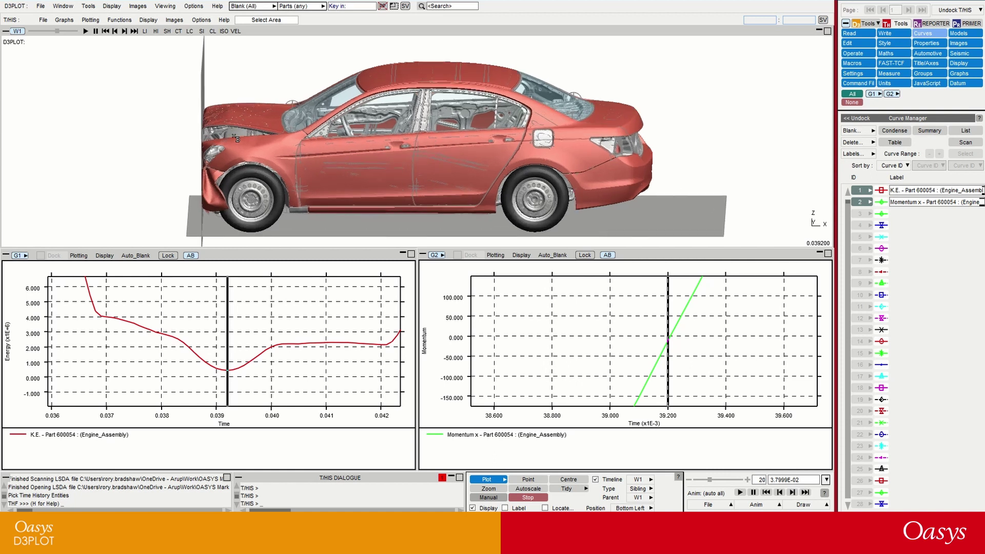
click(238, 133)
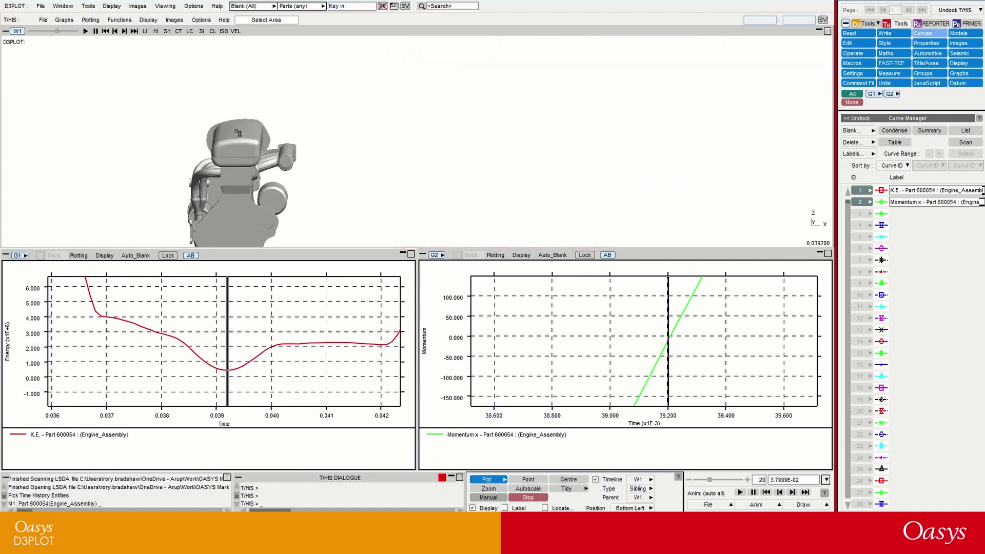
scroll(215, 118, down, 3)
key(a)
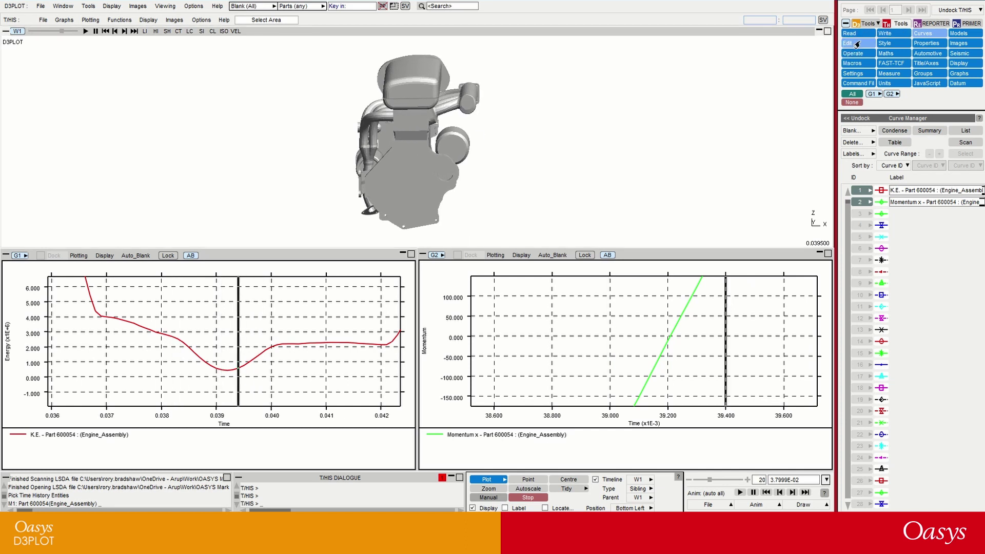
Magnify displacements by 5 in x, y and z, then rotate to view the engine from above.
click(866, 23)
click(881, 33)
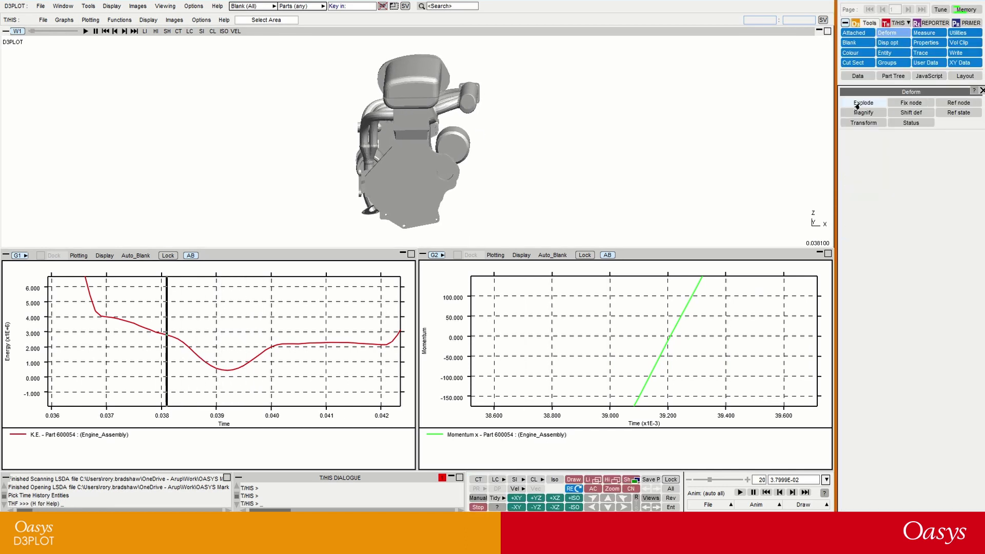
click(864, 112)
click(901, 187)
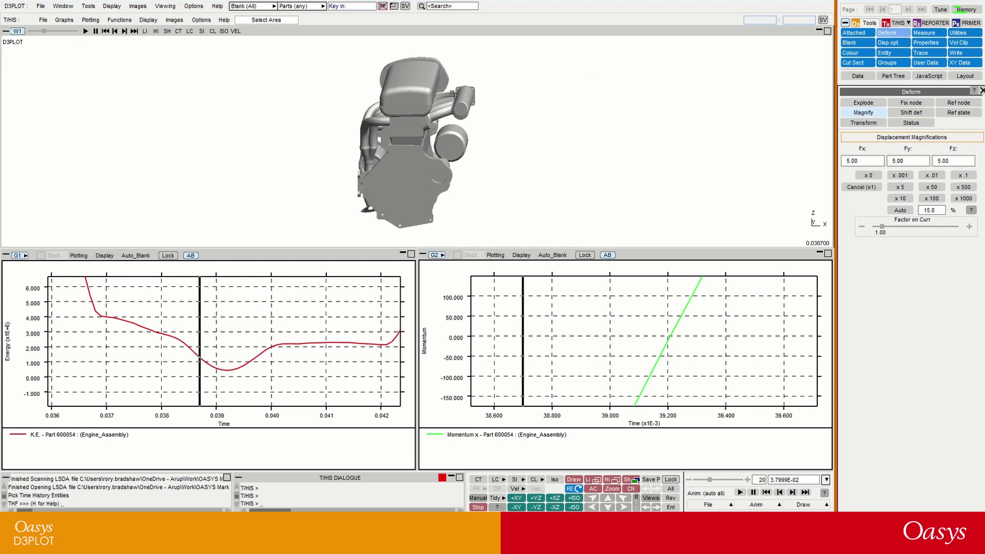
mouse_move(400, 124)
mouse_down()
mouse_move(394, 149)
mouse_move(561, 148)
mouse_move(377, 156)
mouse_up()
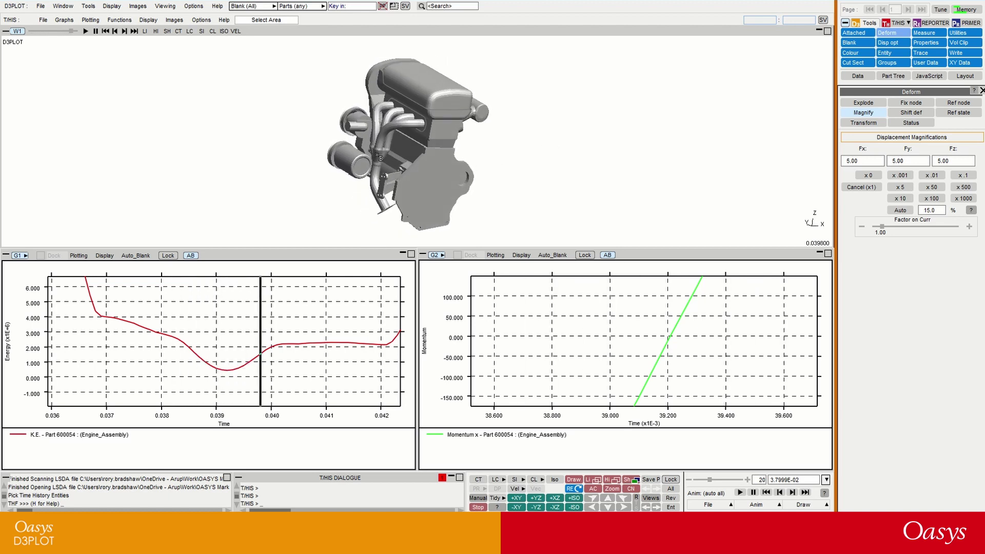